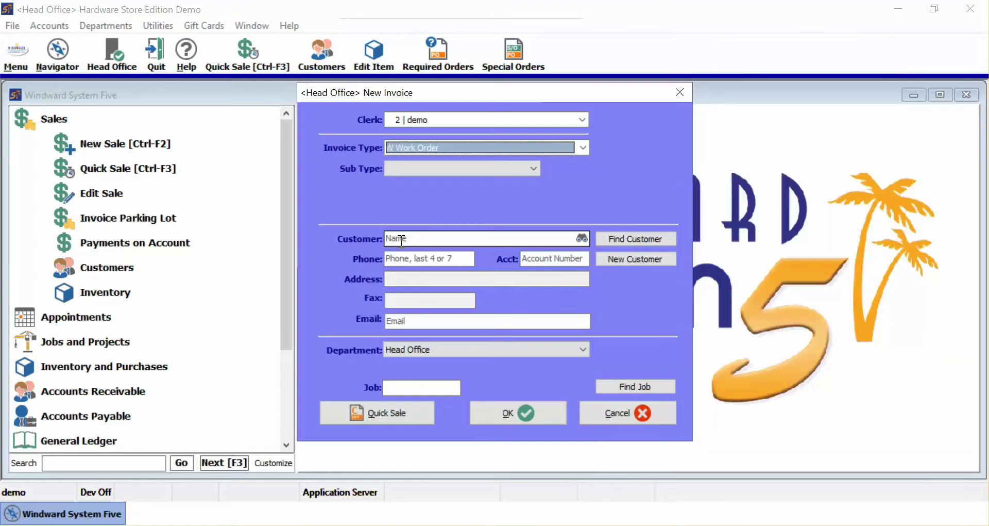
- Attach job number 3, Hillside Development, to the new work order and create it
left_click(421, 390)
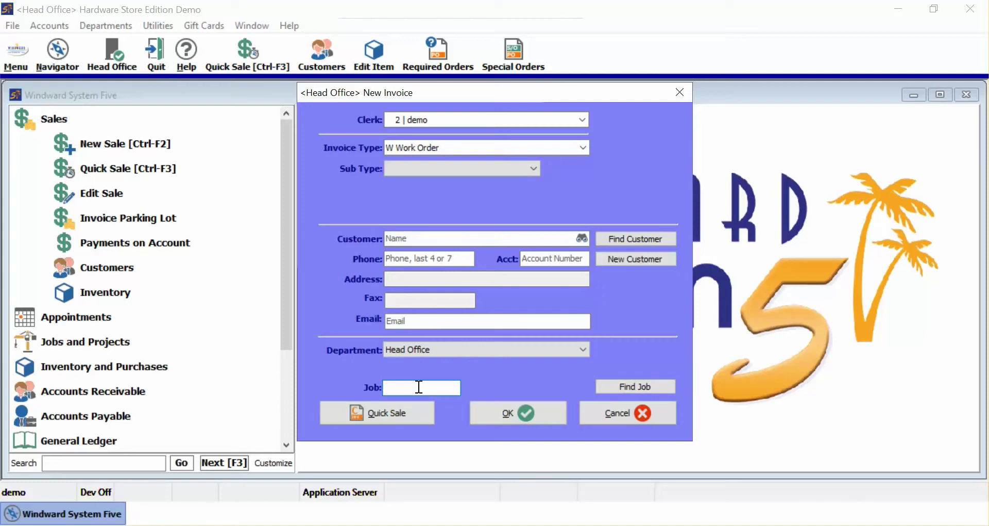
type("3")
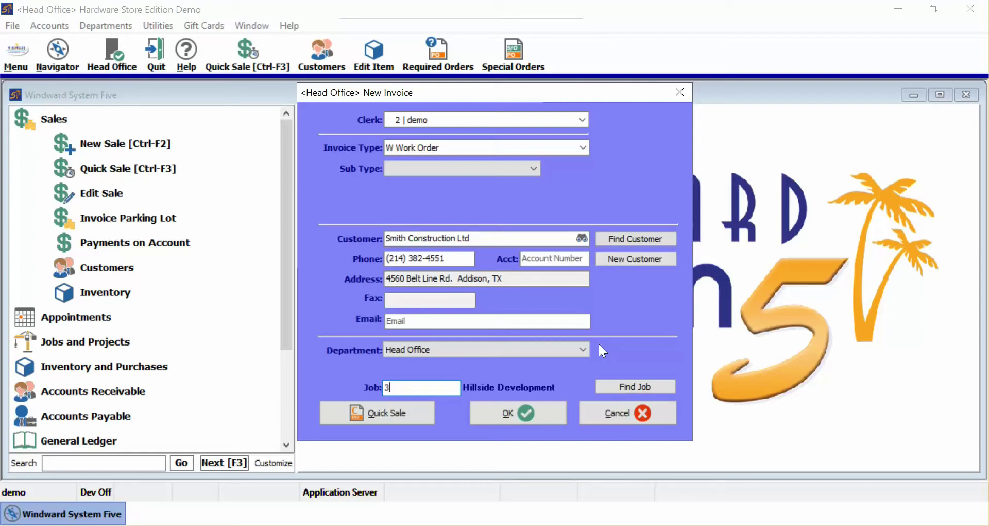
key("Return")
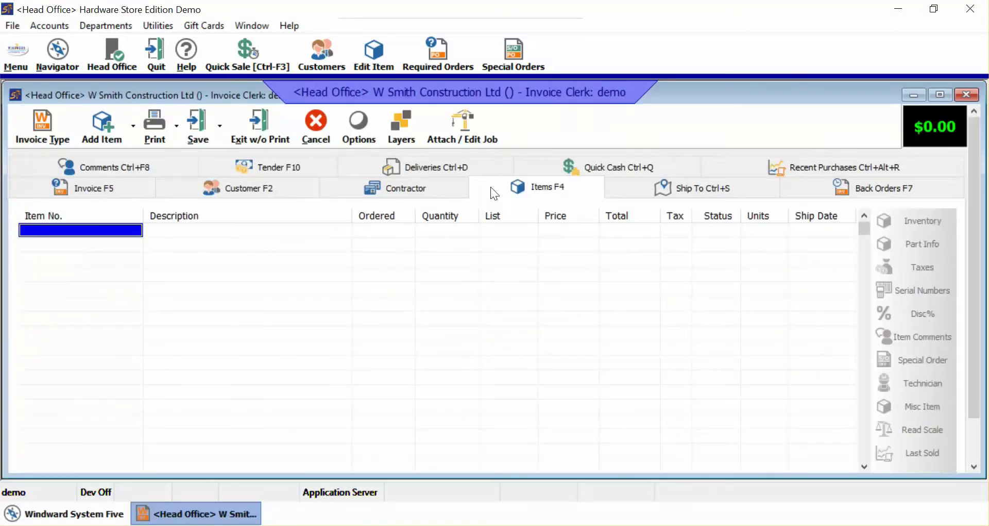
- Check the work order's alternate ship-to address and its PO number
left_click(672, 189)
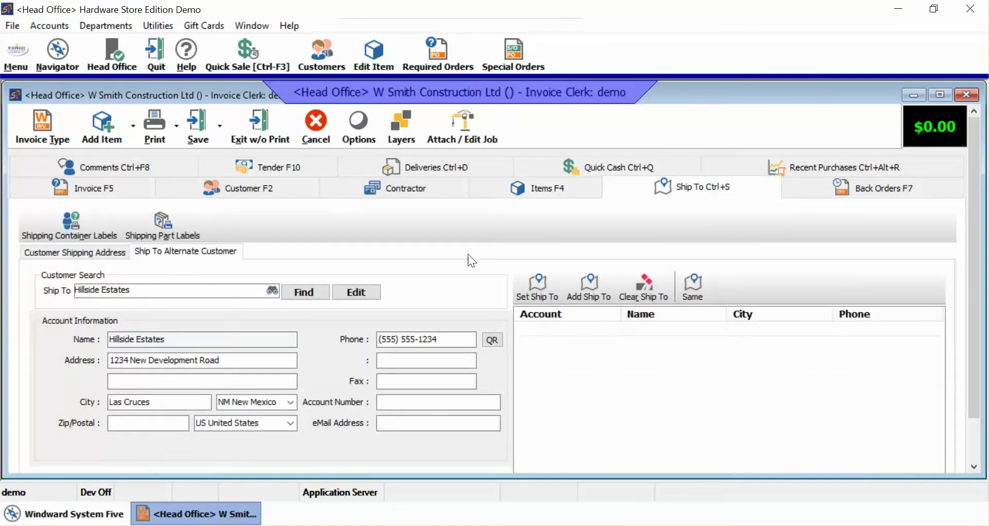
key("F5")
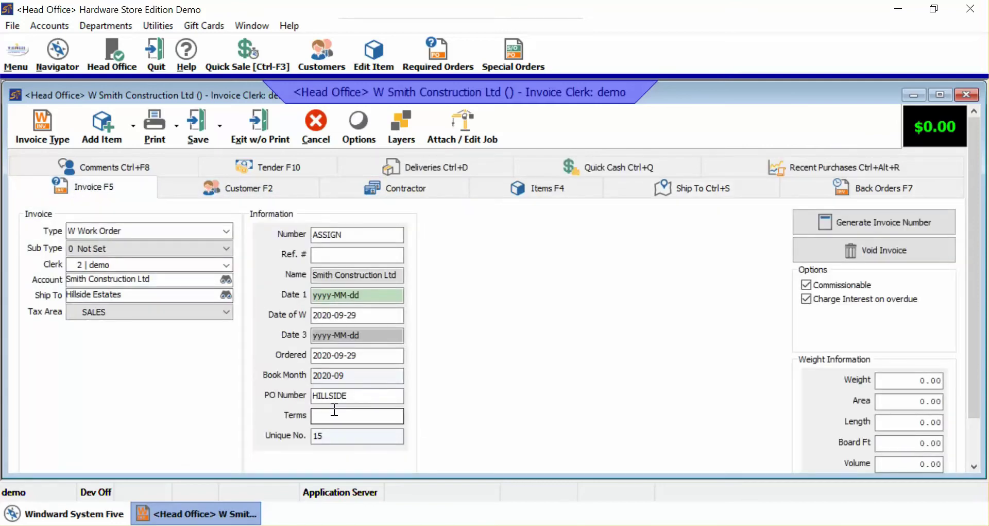
left_click(382, 396)
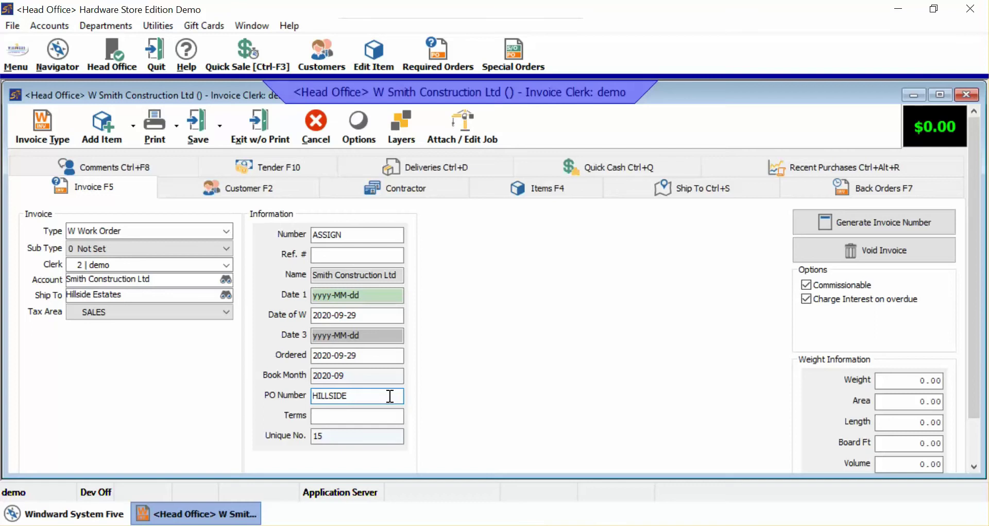
- Add lumber items FL21210 (quantity 1), FL2410 (2), FL2414 (2) and FL2418 (1) to the work order
left_click(550, 189)
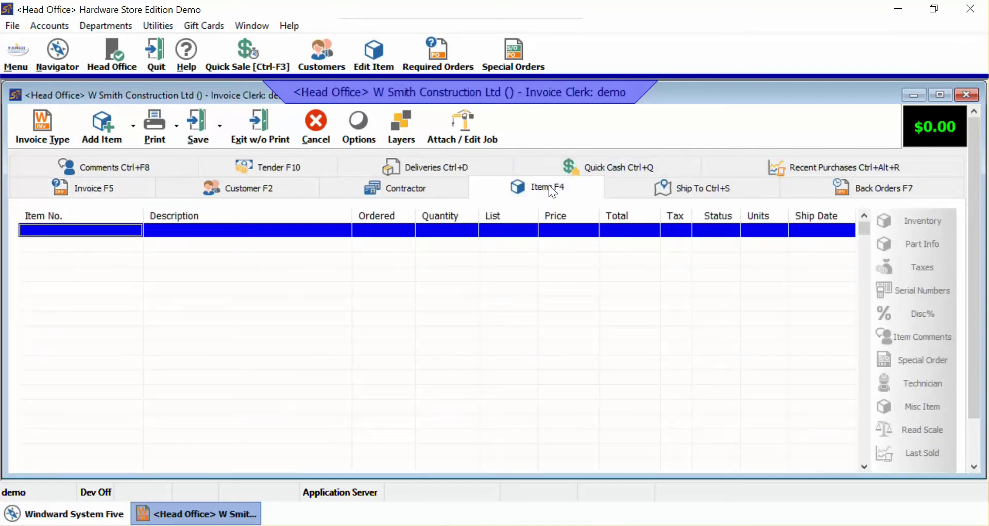
left_click(96, 124)
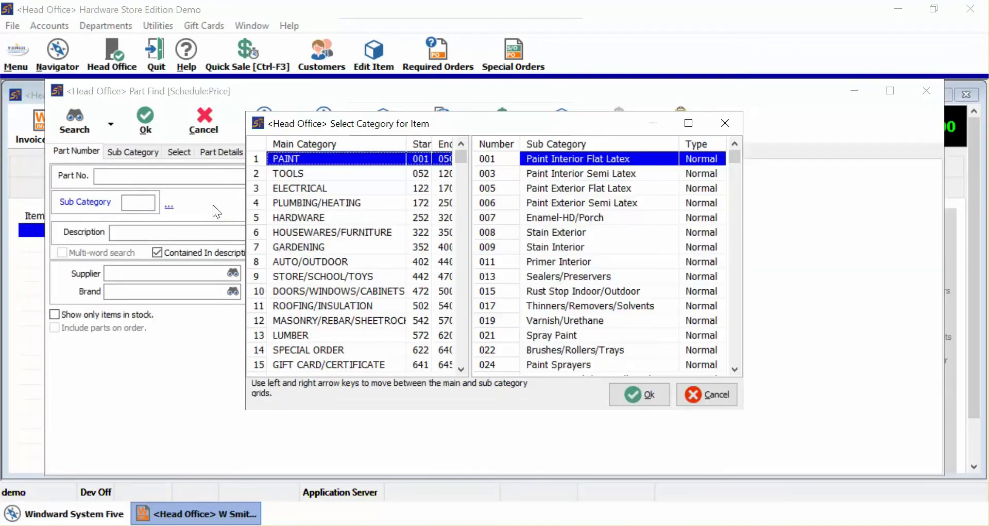
key("l")
key("Return")
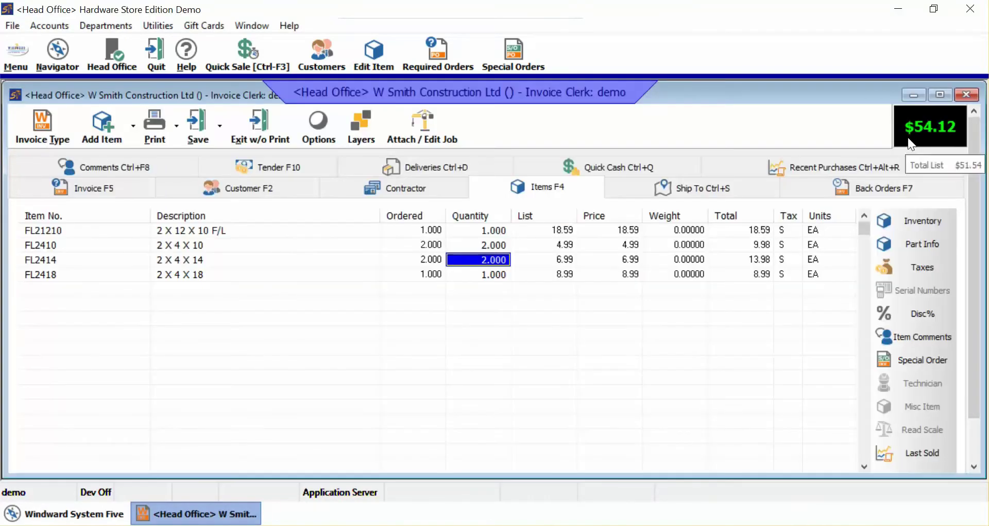
left_click(485, 287)
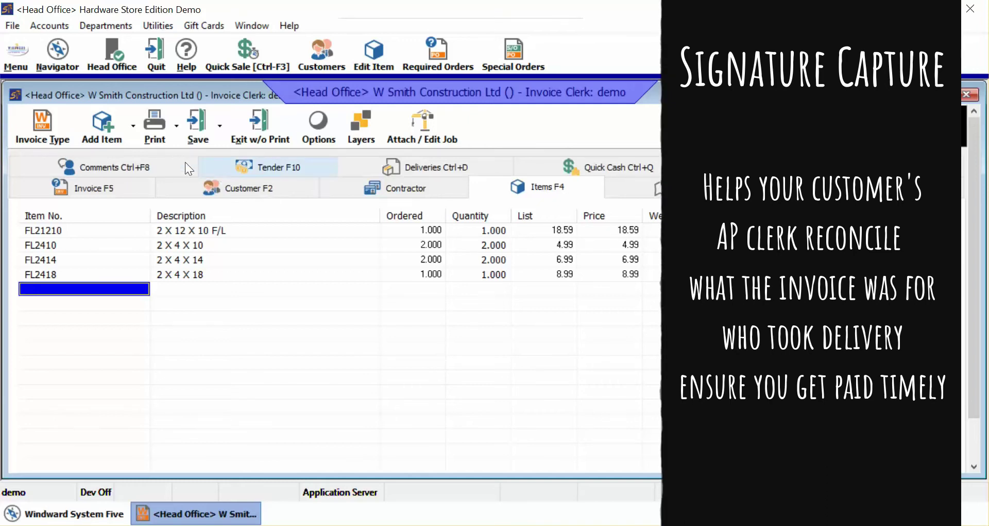
- Convert the work order to an Accounts Receivable invoice and return to its item list
left_click(53, 111)
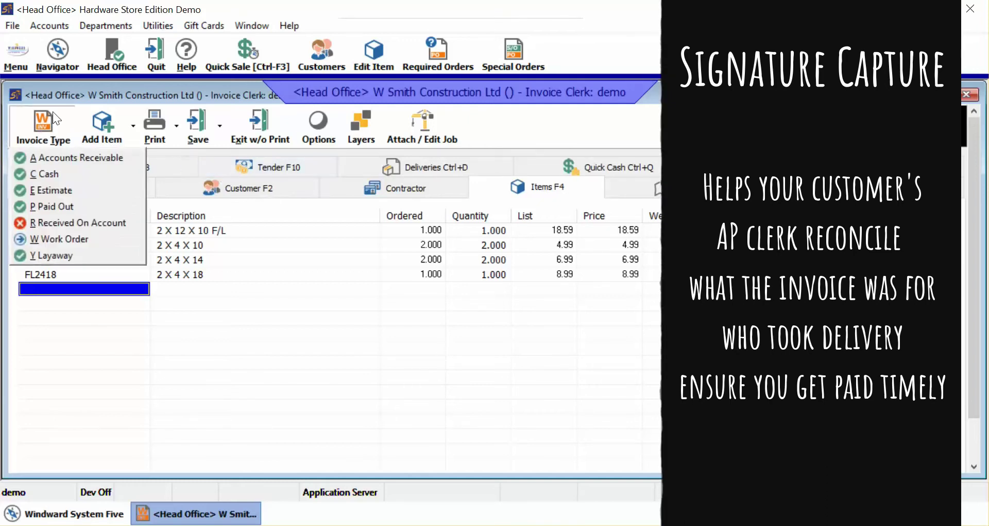
left_click(60, 158)
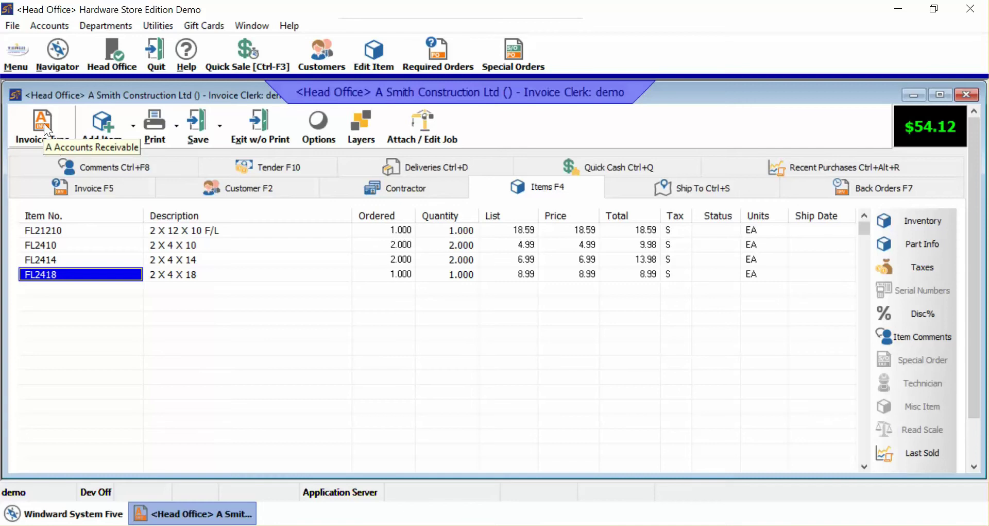
left_click(515, 185)
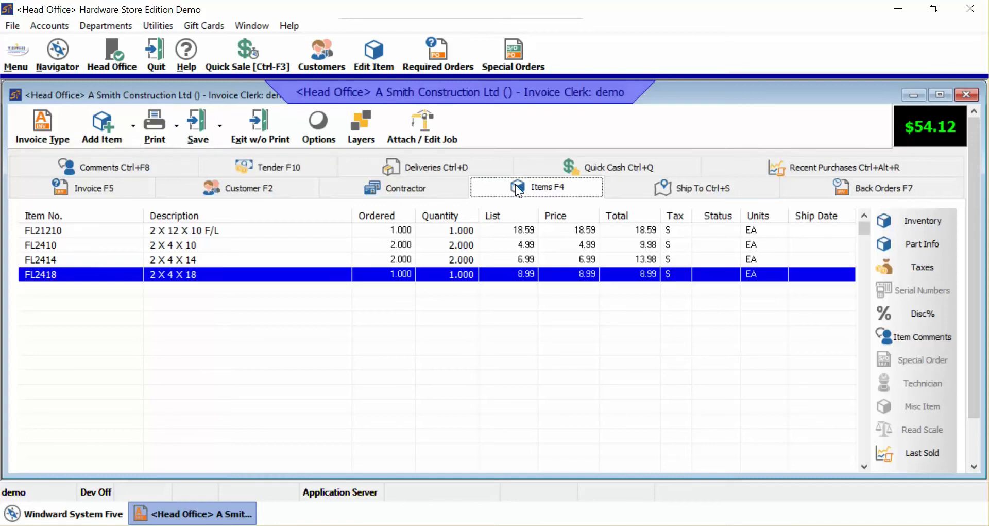
- Output the invoice to the on-screen print preview, review it down to the signature line, and close it
left_click(155, 123)
double_click(404, 317)
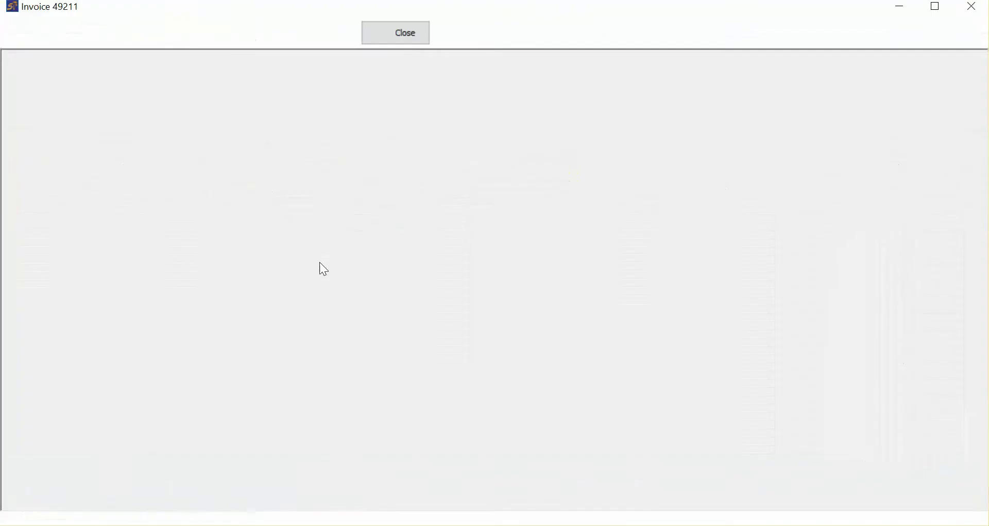
left_click(323, 32)
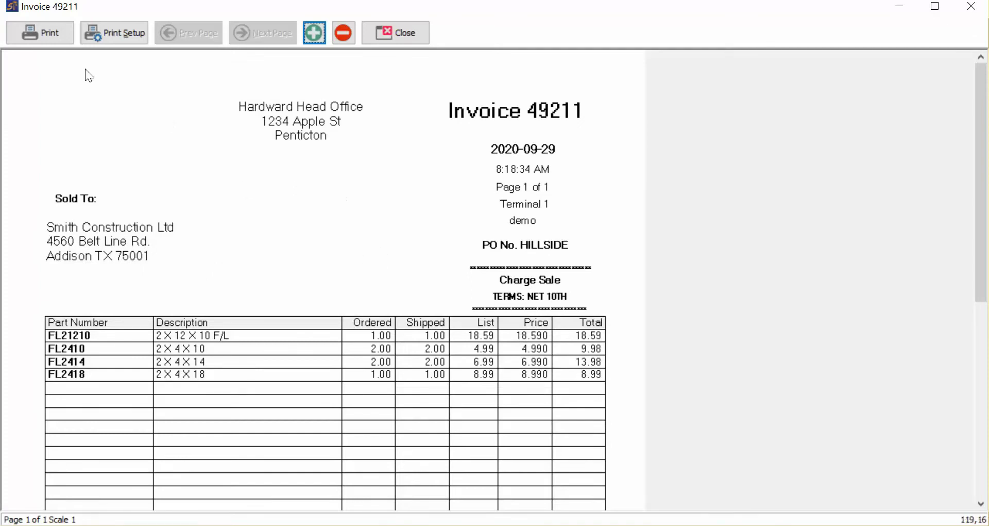
scroll(498, 159, "down", 3)
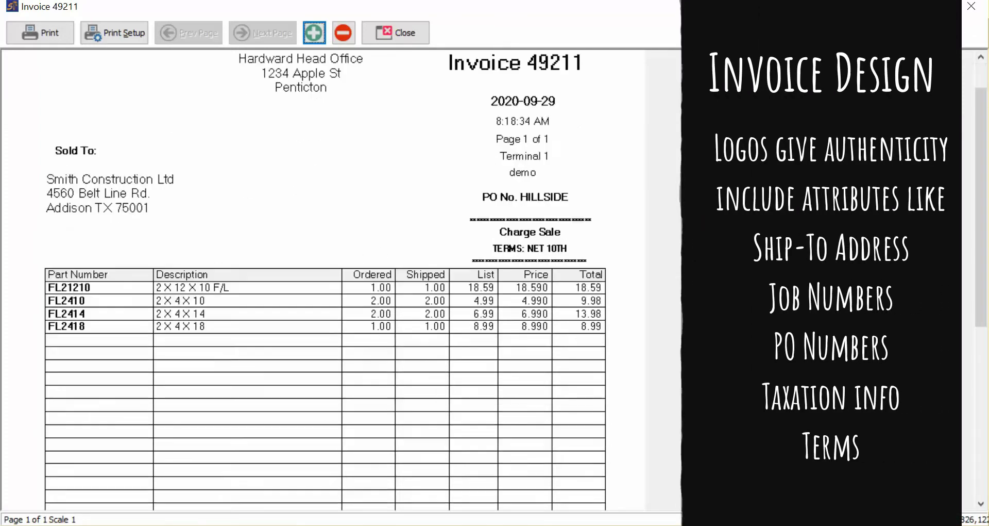
scroll(163, 267, "down", 4)
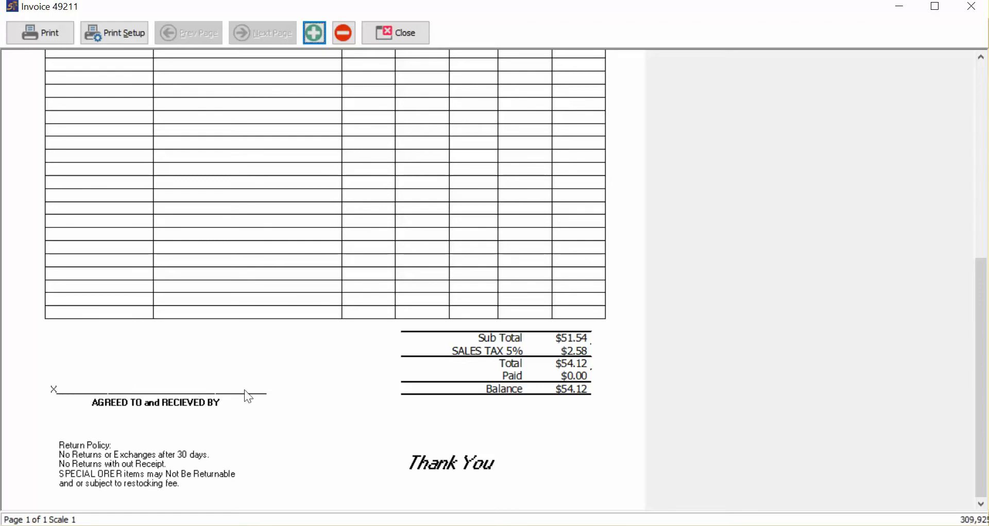
left_click(399, 33)
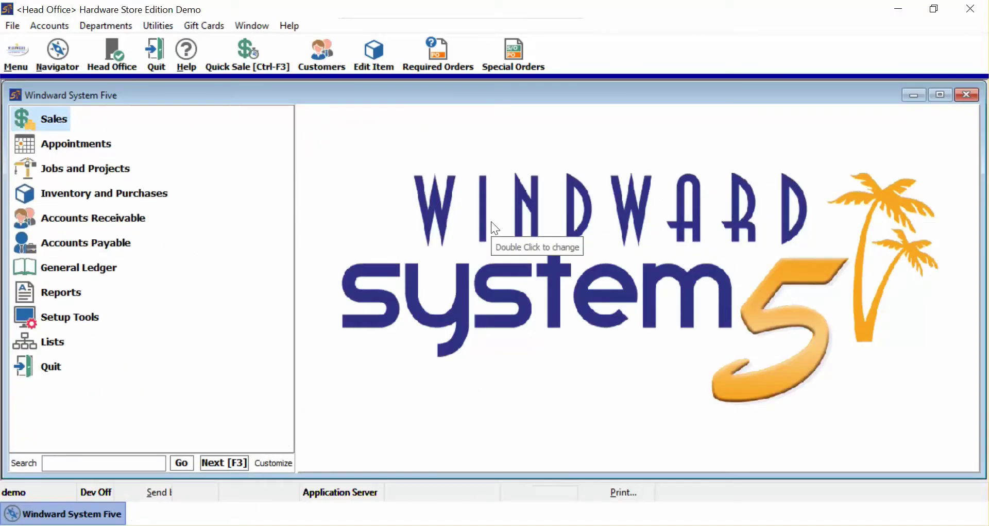
- Preview the accounts receivable statements for book month 2020-09, including part summary, invoice summary and current invoice copies
left_click(110, 218)
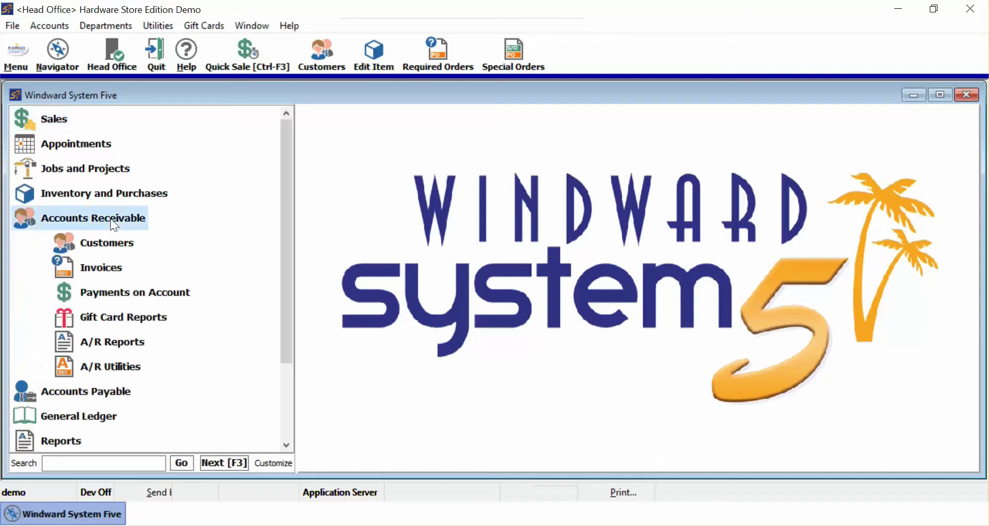
left_click(113, 342)
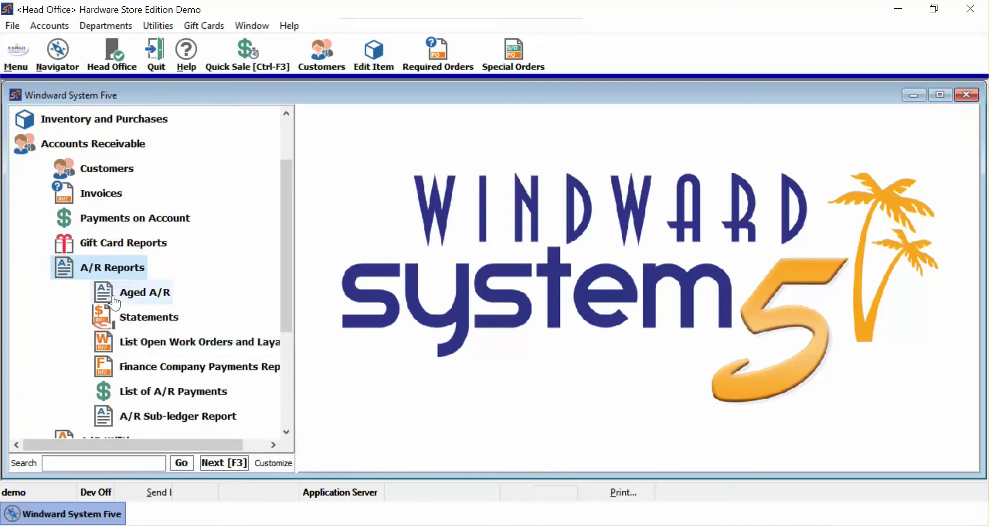
left_click(160, 323)
double_click(160, 323)
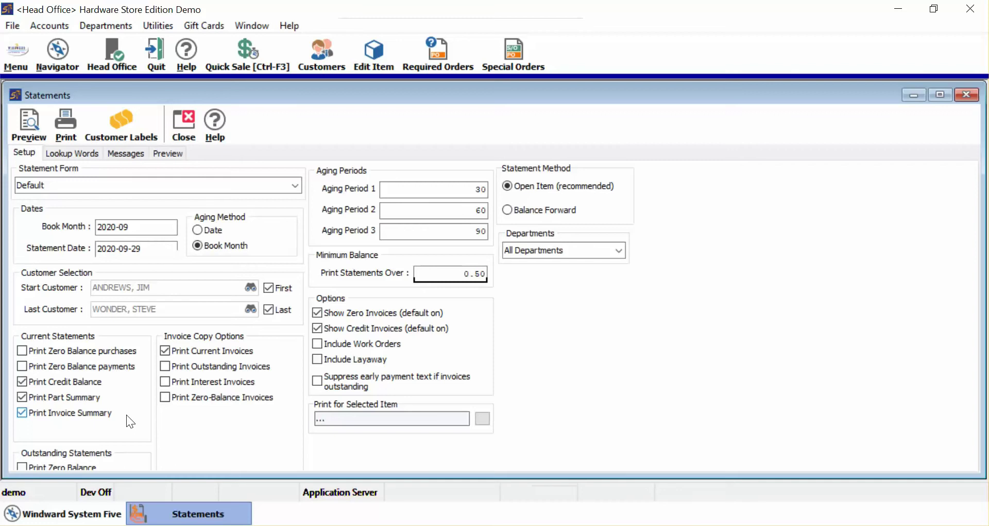
key("alt+v")
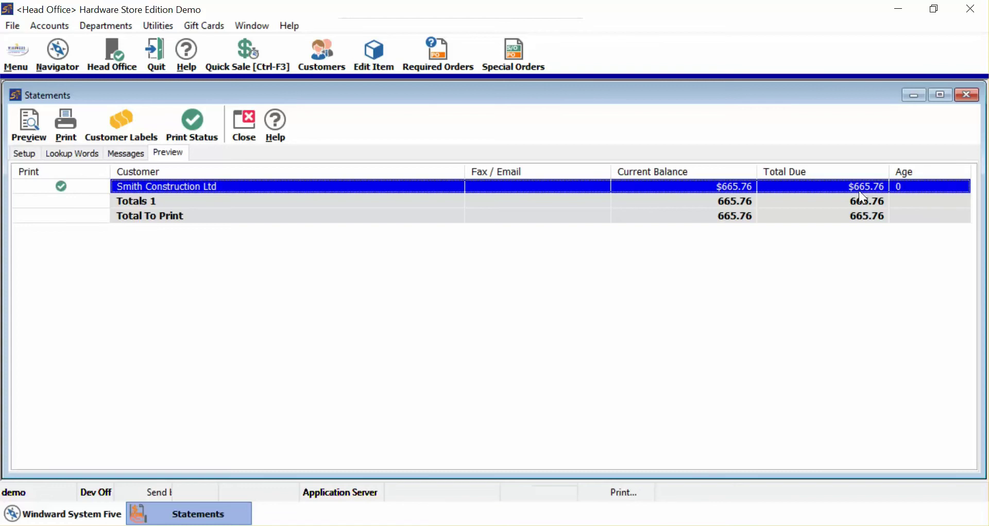
- Output the Smith Construction Ltd statement to the screen and review its balances, listed invoices and aging section
left_click(58, 123)
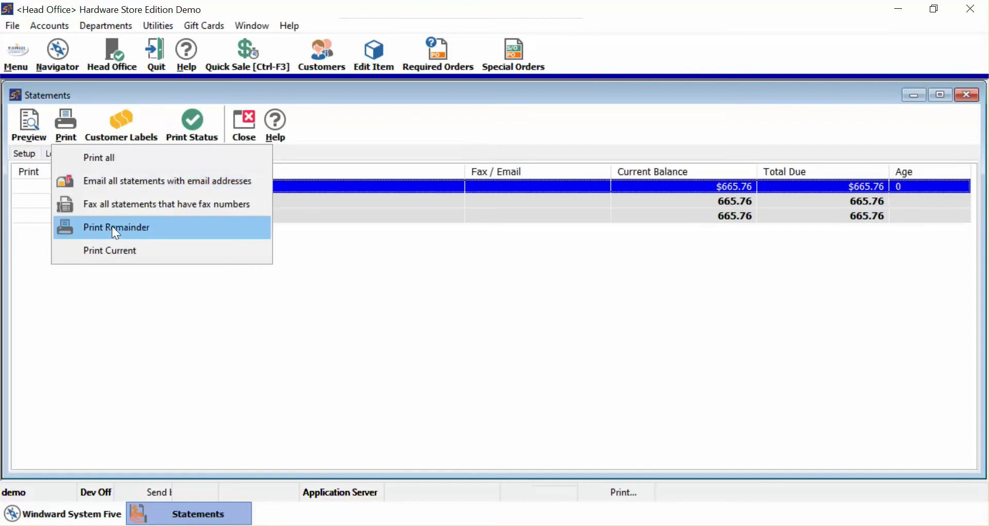
left_click(35, 122)
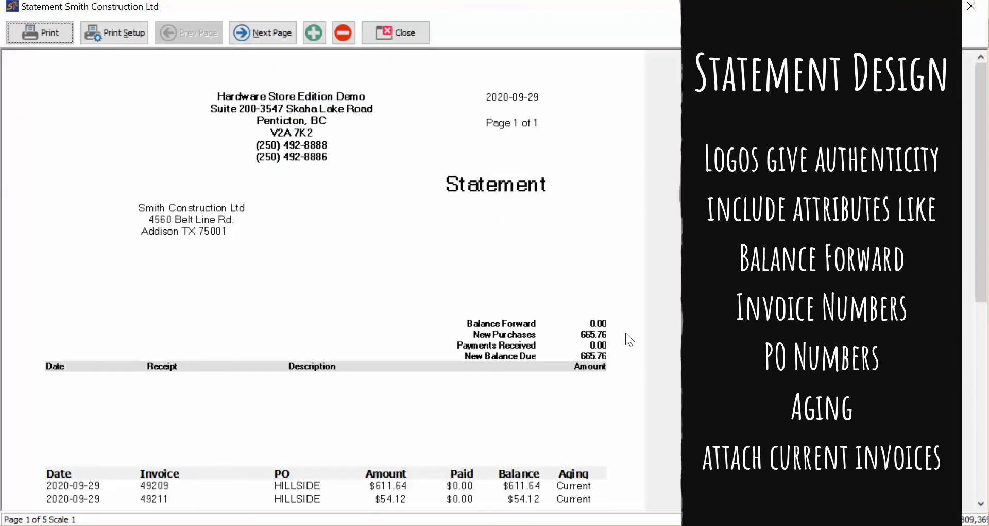
scroll(549, 328, "down", 5)
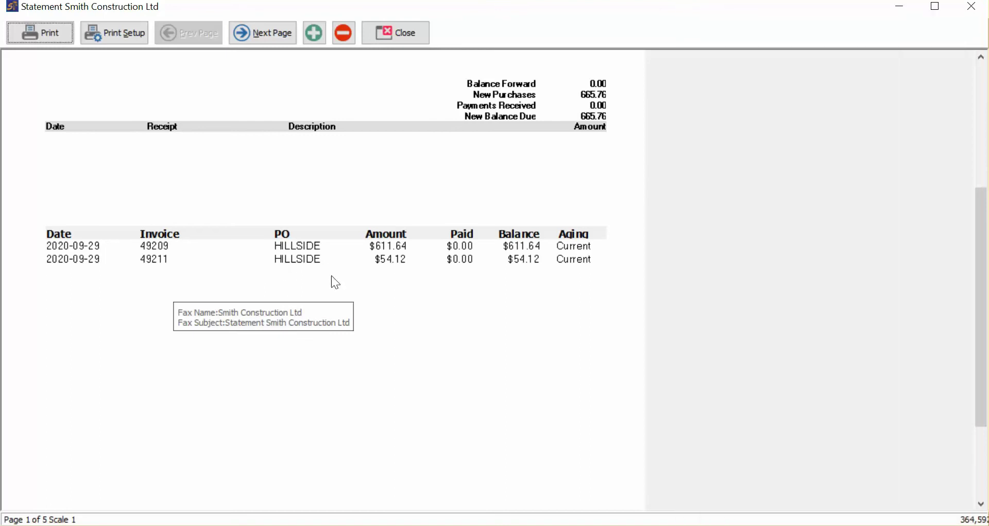
scroll(541, 298, "down", 3)
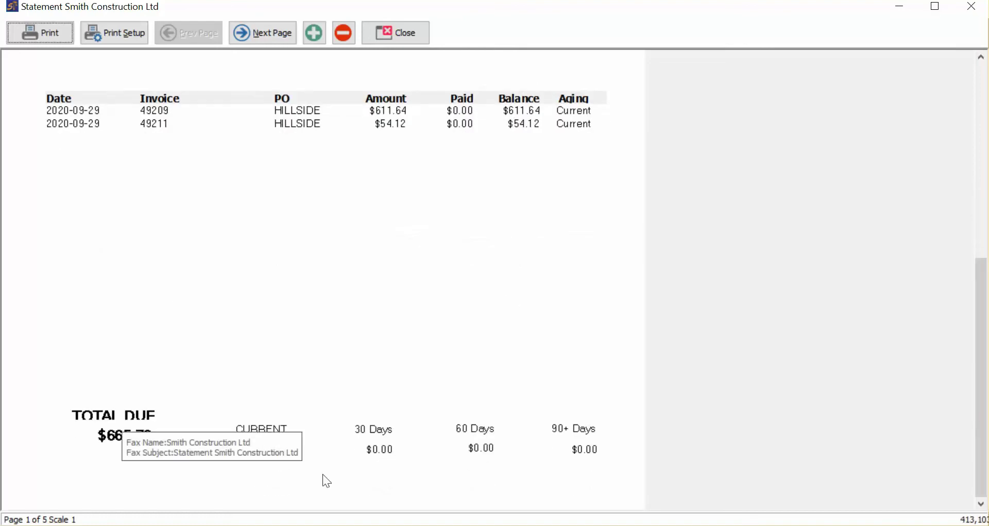
scroll(496, 361, "up", 3)
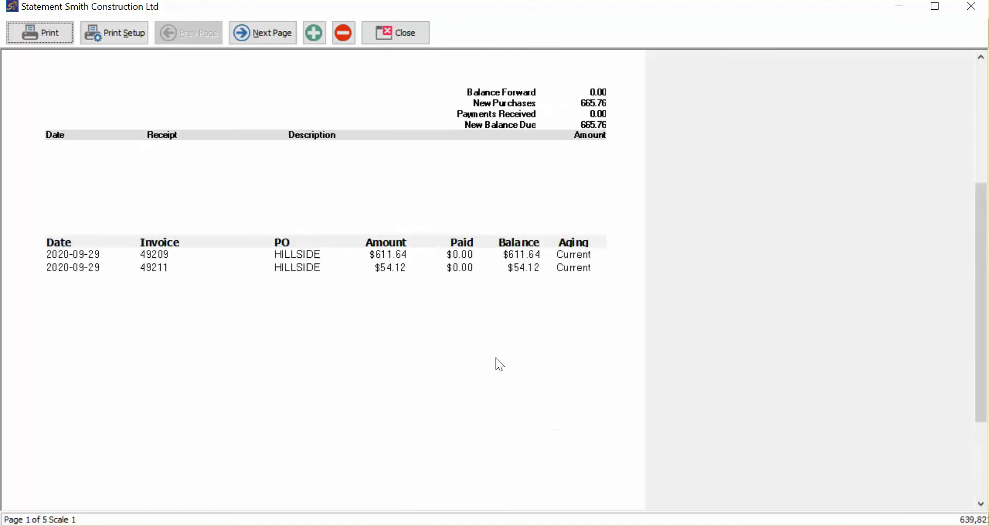
- Examine the attached invoice copies, the sales summary by category and the sales by customer, then return to the statement page and close the preview
left_click(271, 34)
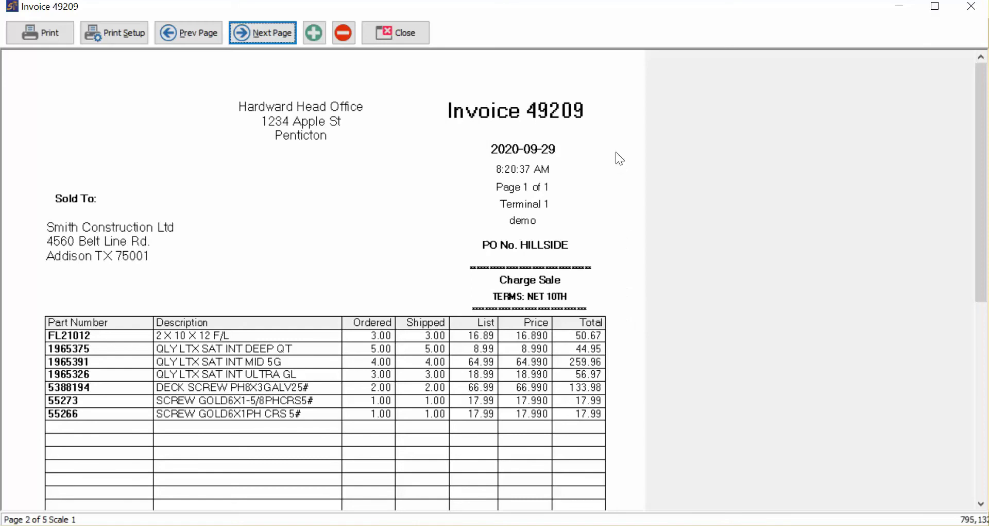
scroll(619, 155, "down", 7)
scroll(626, 221, "up", 10)
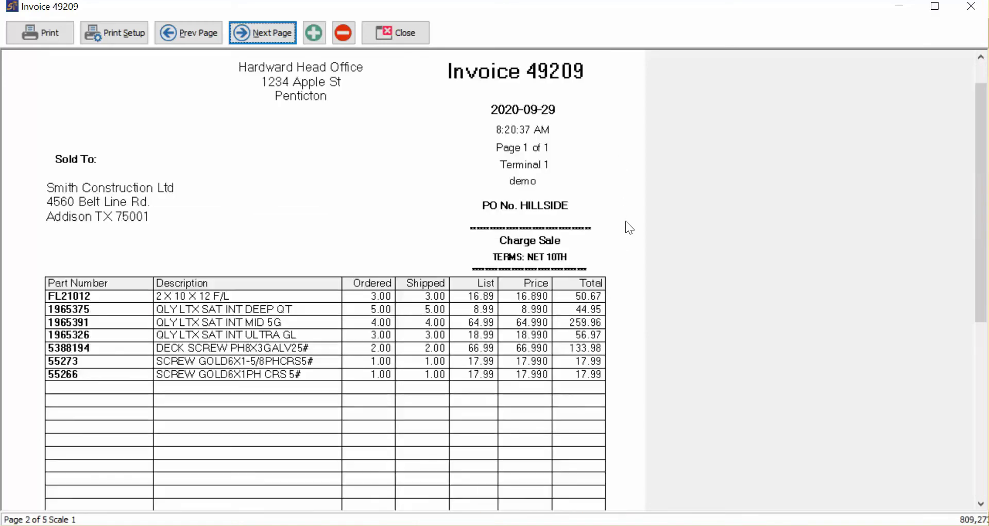
left_click(268, 41)
scroll(608, 242, "down", 10)
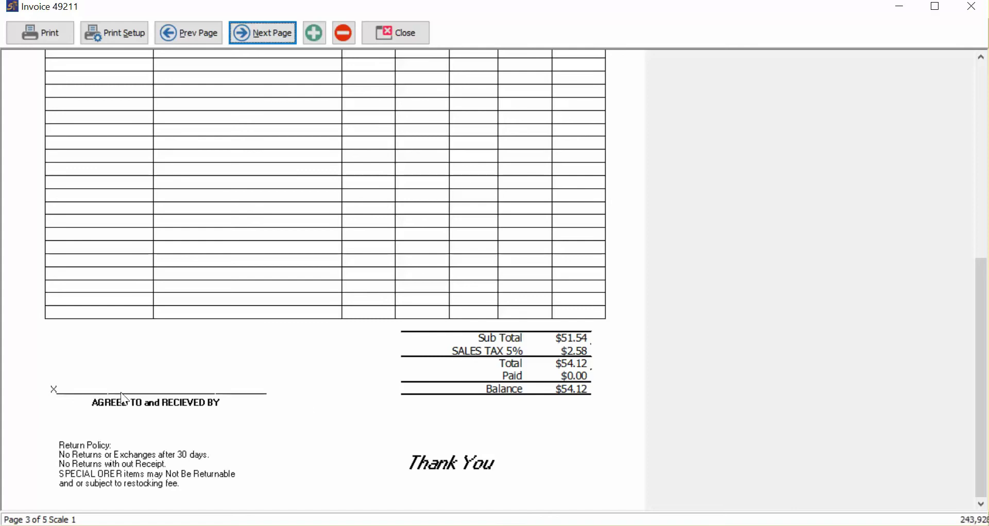
key("ctrl+Page_Down")
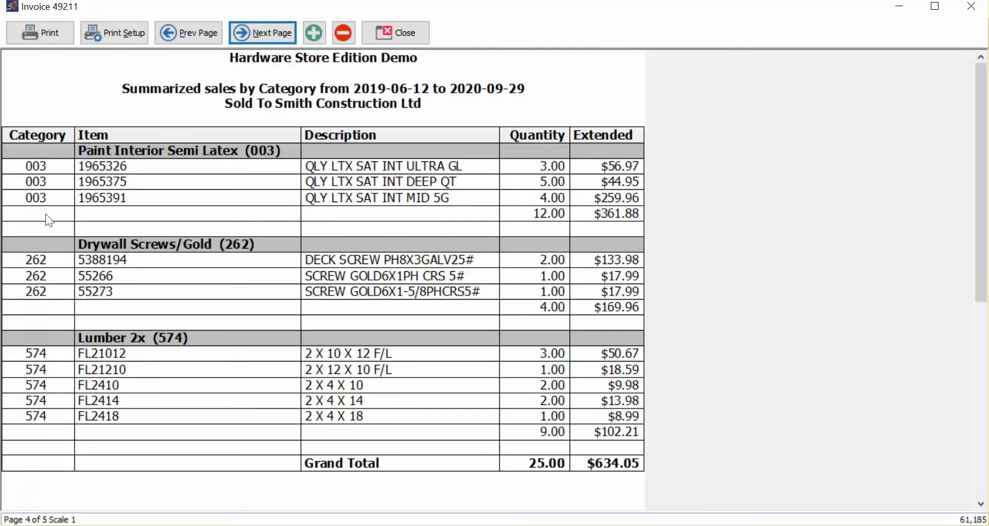
scroll(420, 276, "down", 6)
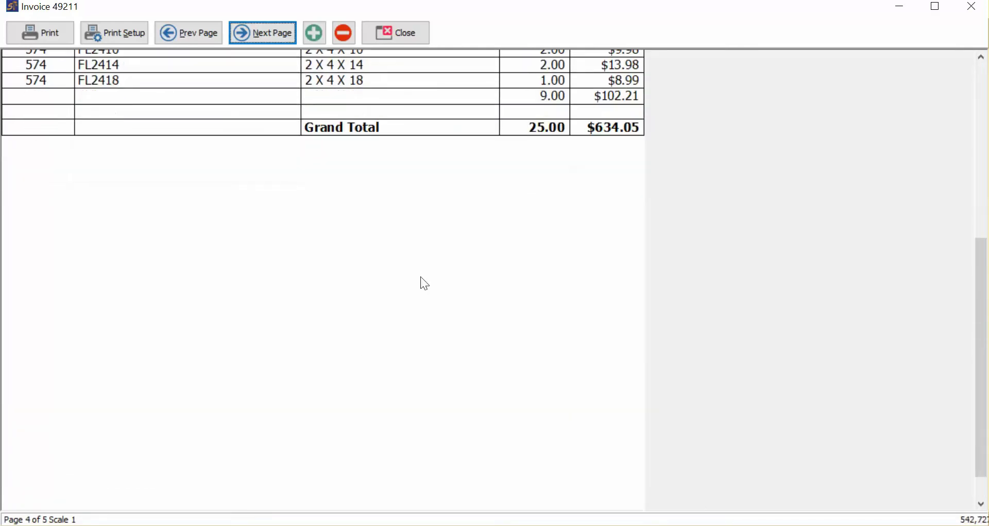
scroll(432, 270, "up", 6)
left_click(259, 30)
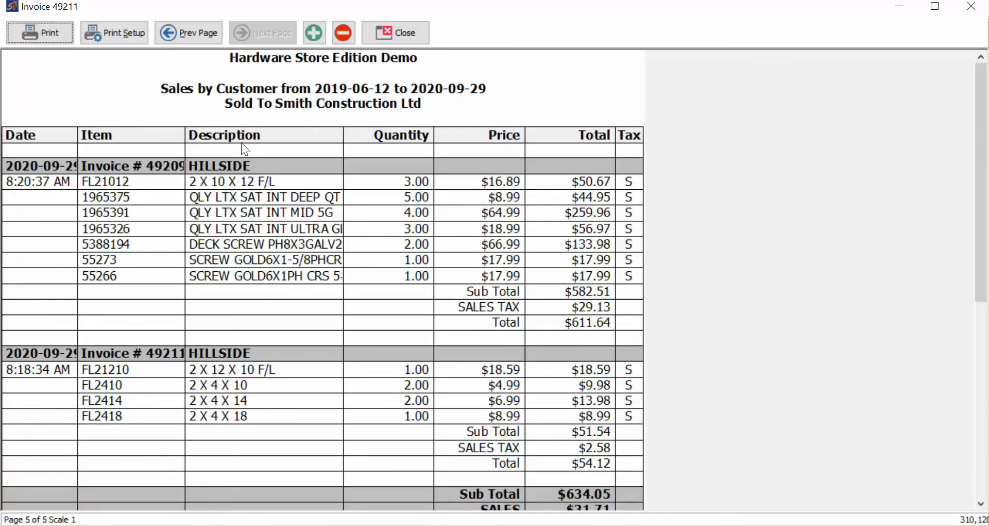
left_click(180, 31)
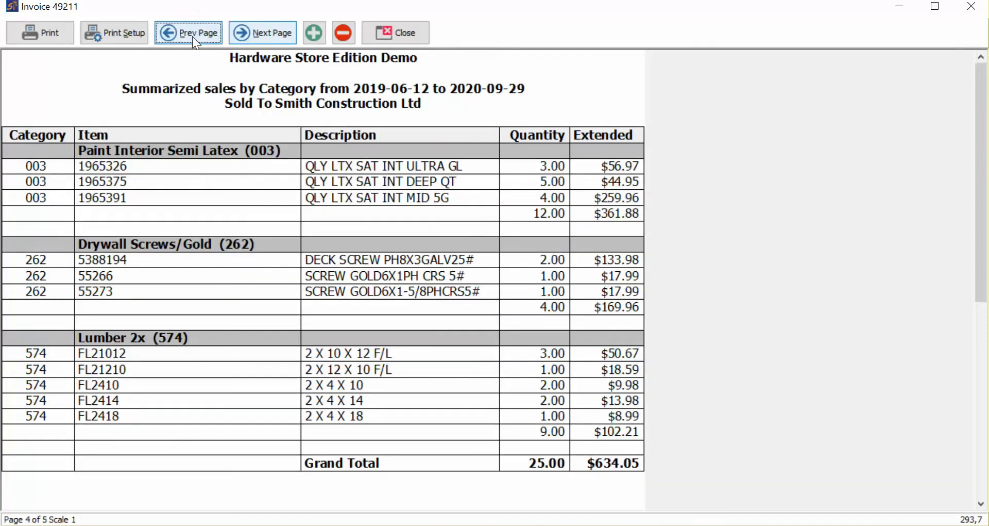
left_click(190, 37)
left_click(193, 39)
left_click(193, 39)
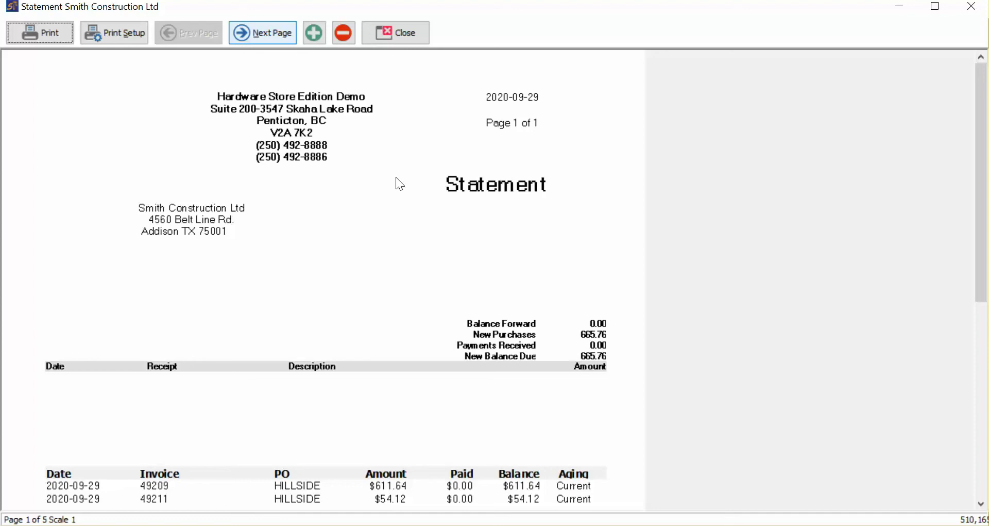
left_click(404, 33)
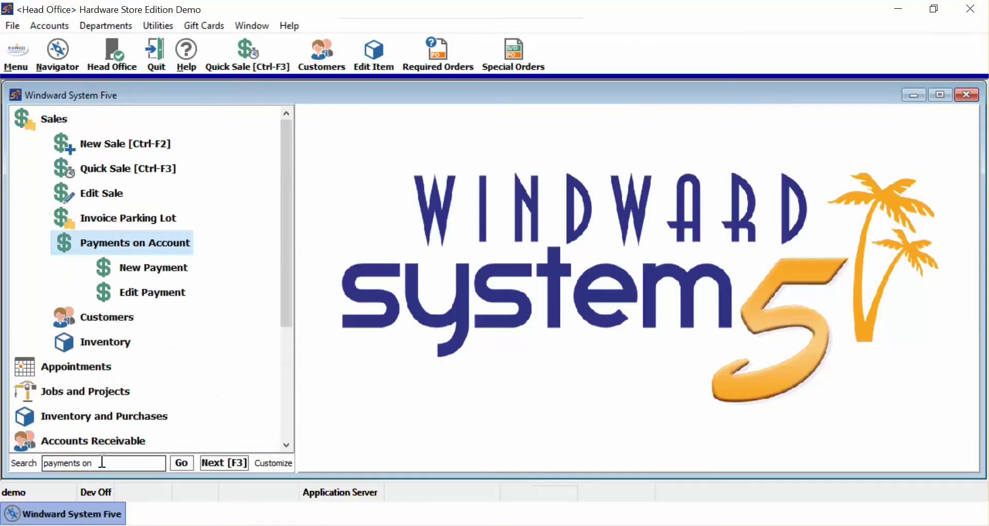
- Start a new payment on account
double_click(172, 270)
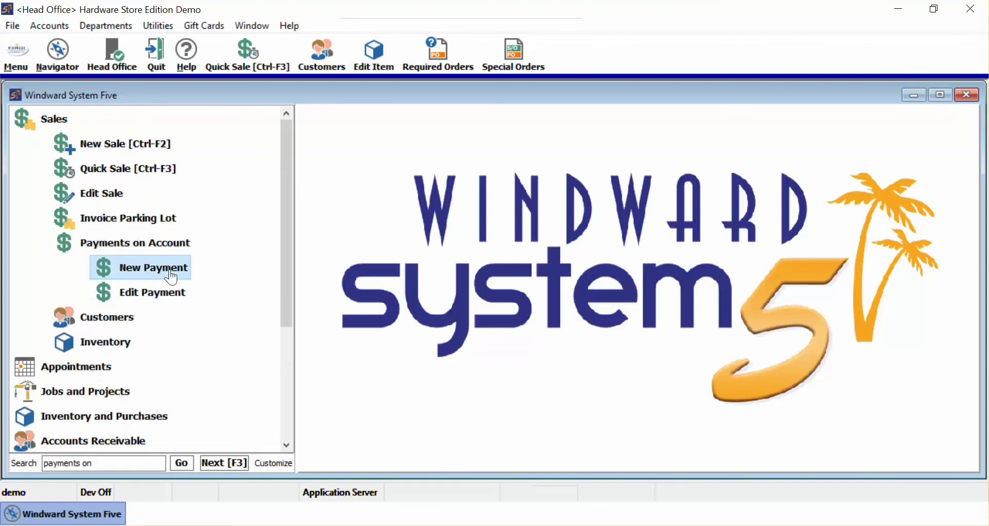